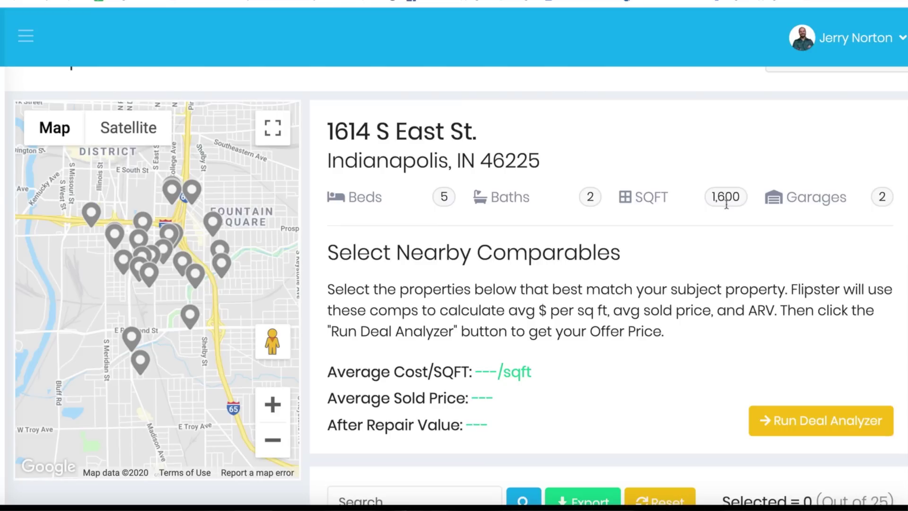
Step: Zoom the comps map in two levels and pan it onto Bates-Hendricks
scroll(513, 259, "down", 3)
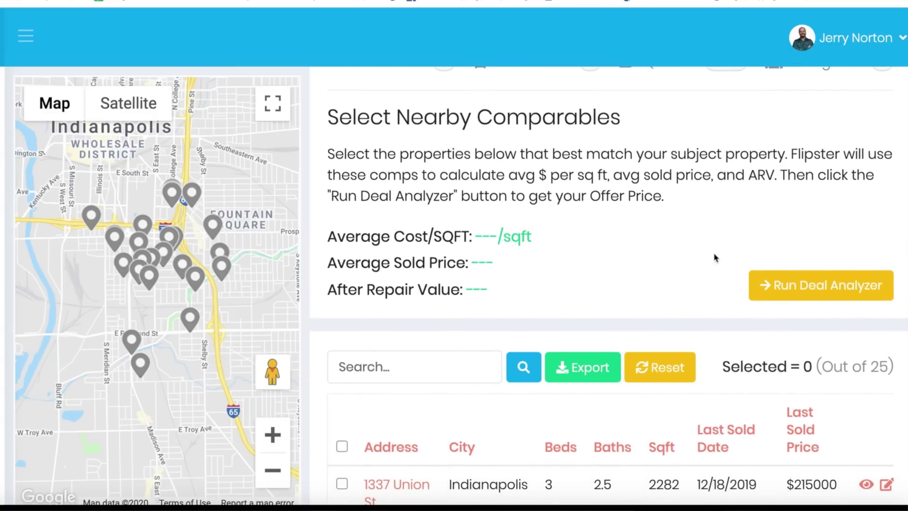
scroll(715, 257, "down", 5)
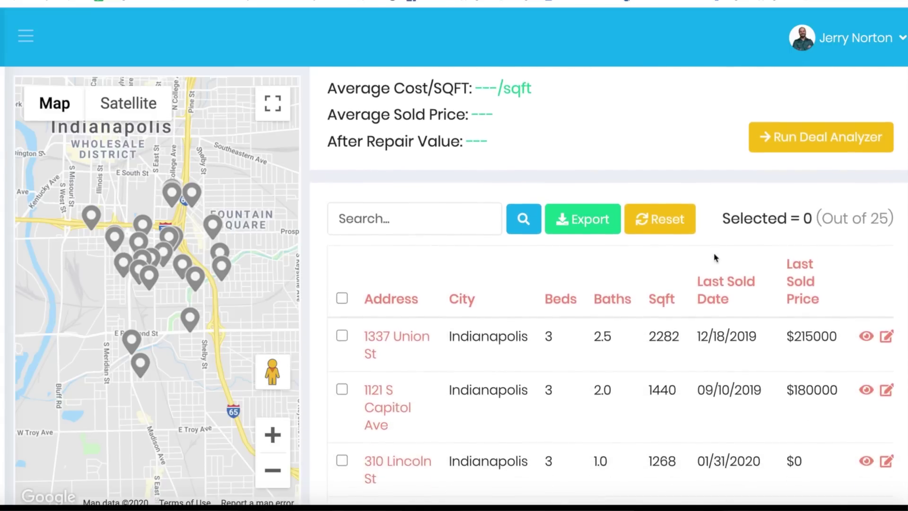
scroll(714, 258, "down", 3)
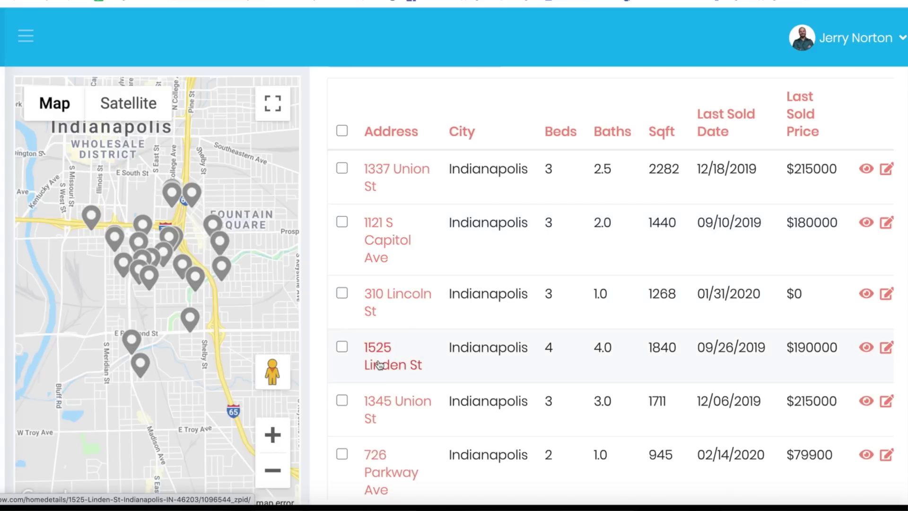
left_click(272, 432)
left_click(272, 432)
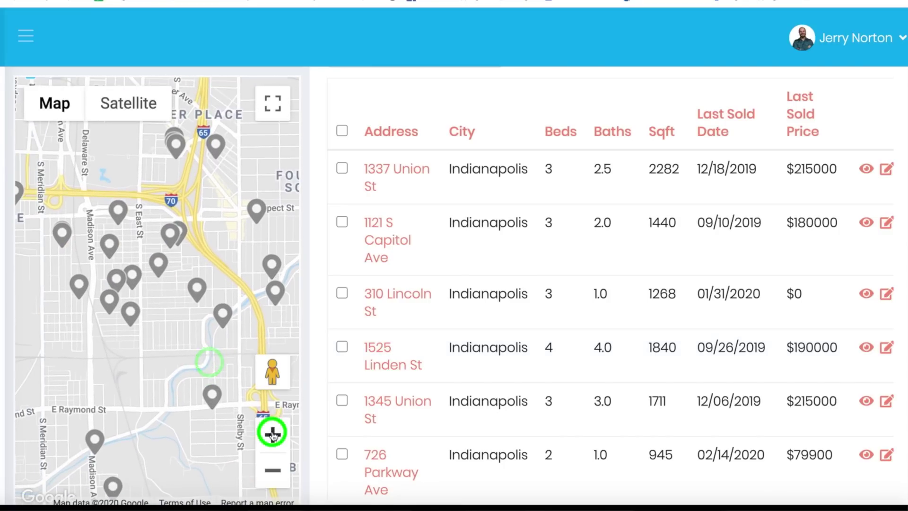
mouse_move(182, 366)
left_mouse_down()
mouse_move(101, 290)
mouse_move(207, 351)
mouse_move(192, 358)
left_mouse_up()
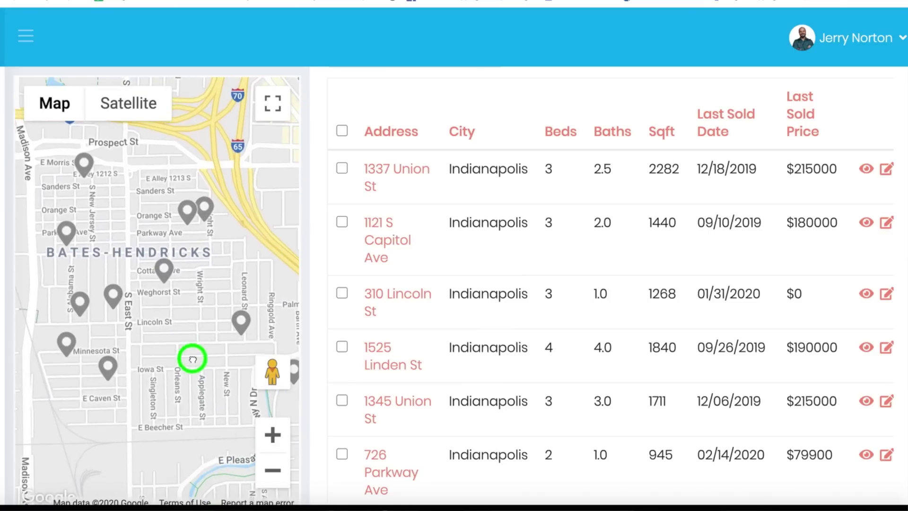
scroll(396, 318, "up", 2)
left_click(341, 220)
left_click(157, 260)
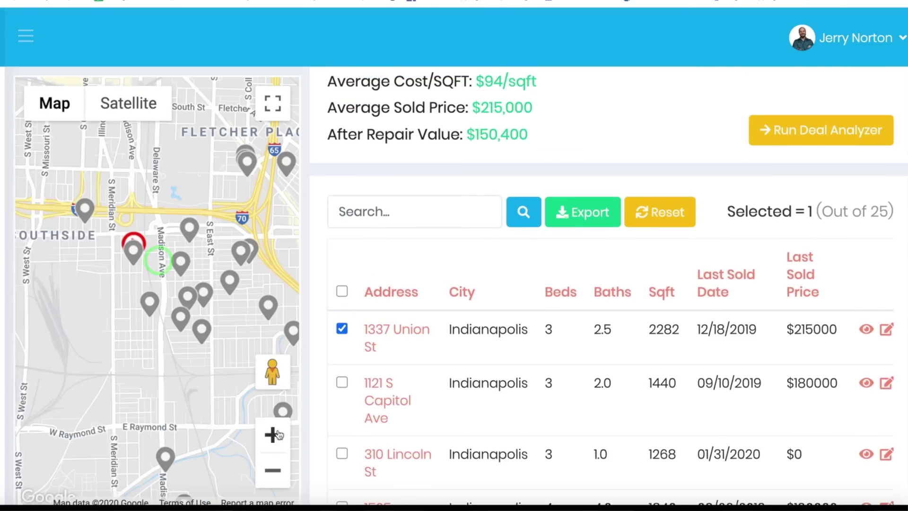
left_click(273, 434)
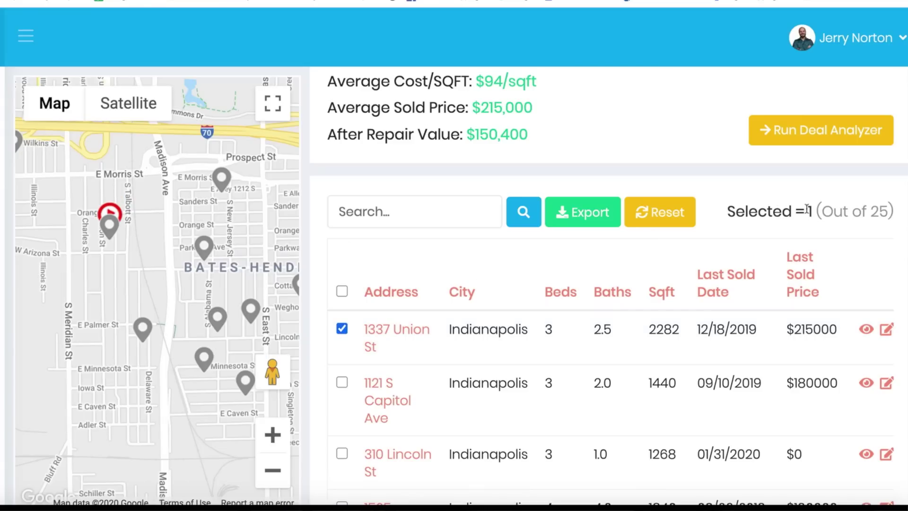
scroll(686, 162, "up", 1)
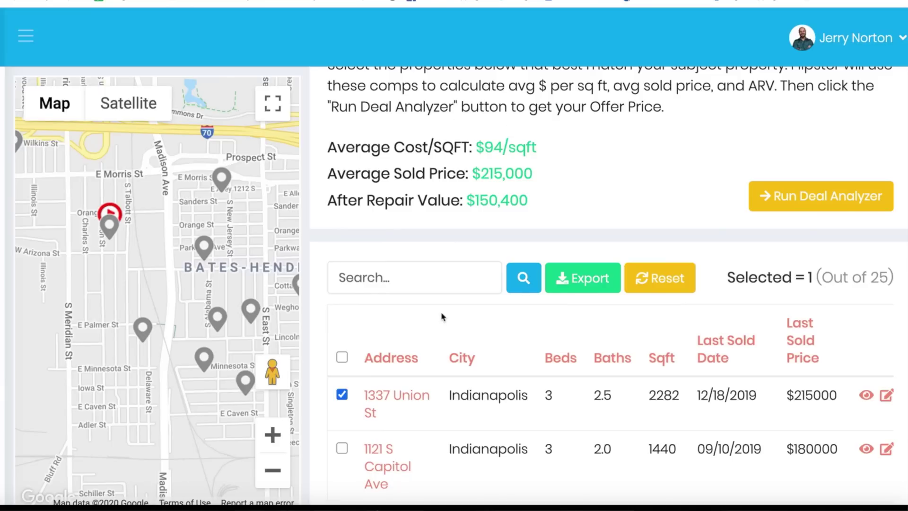
scroll(442, 317, "down", 4)
left_click(341, 262)
scroll(342, 315, "down", 1)
left_click(342, 316)
scroll(343, 317, "down", 1)
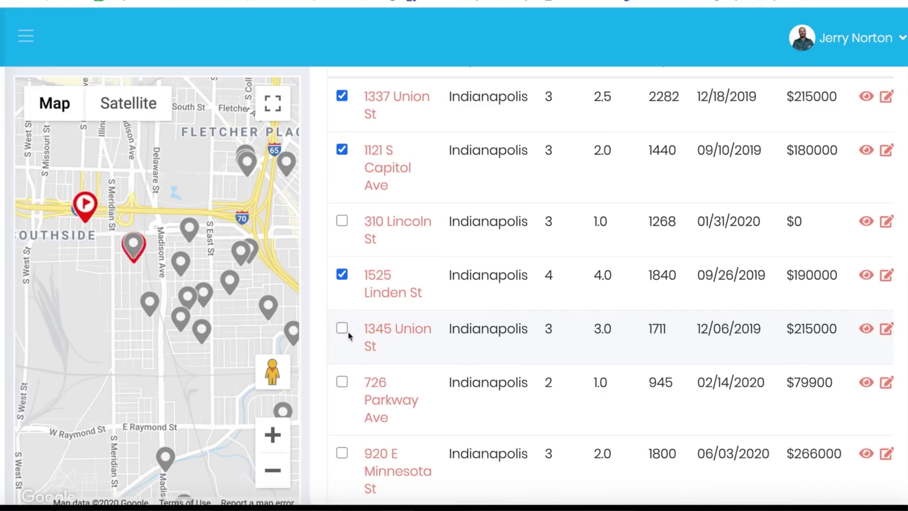
left_click(340, 327)
scroll(341, 327, "down", 4)
left_click(342, 393)
scroll(472, 416, "up", 10)
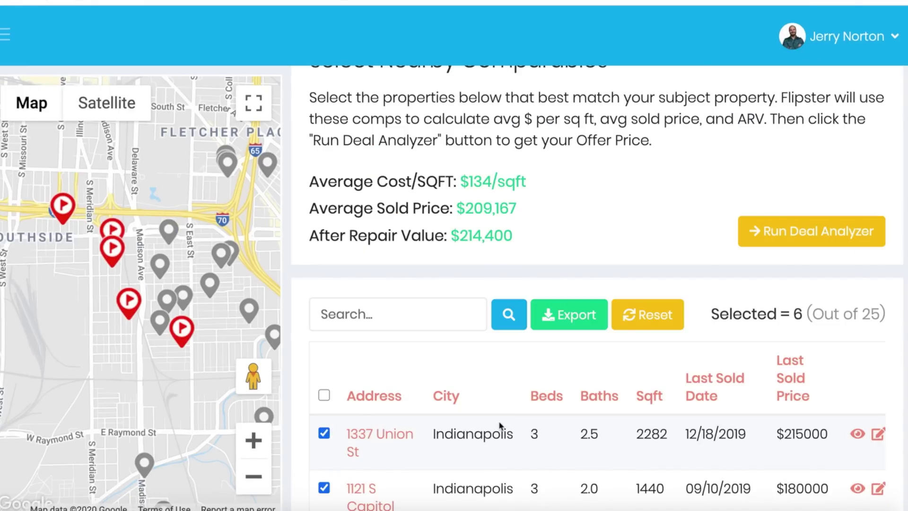
scroll(499, 425, "down", 1)
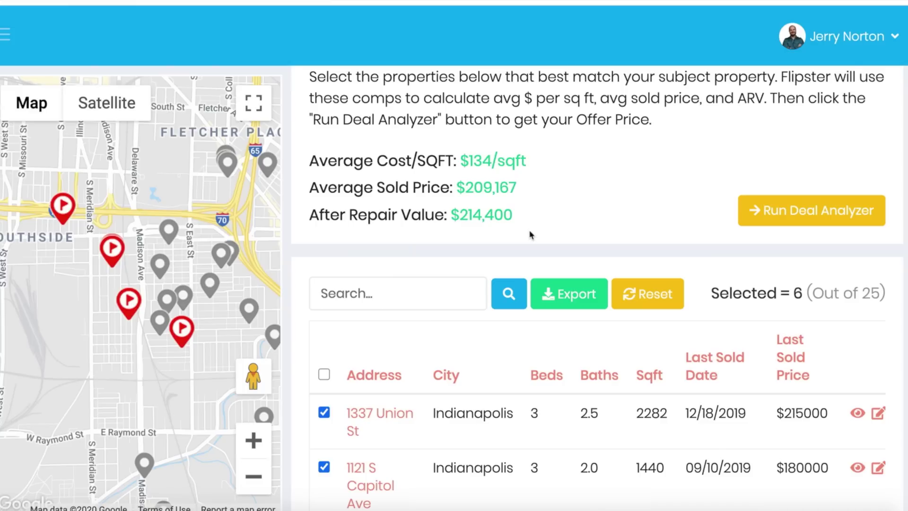
scroll(529, 235, "down", 15)
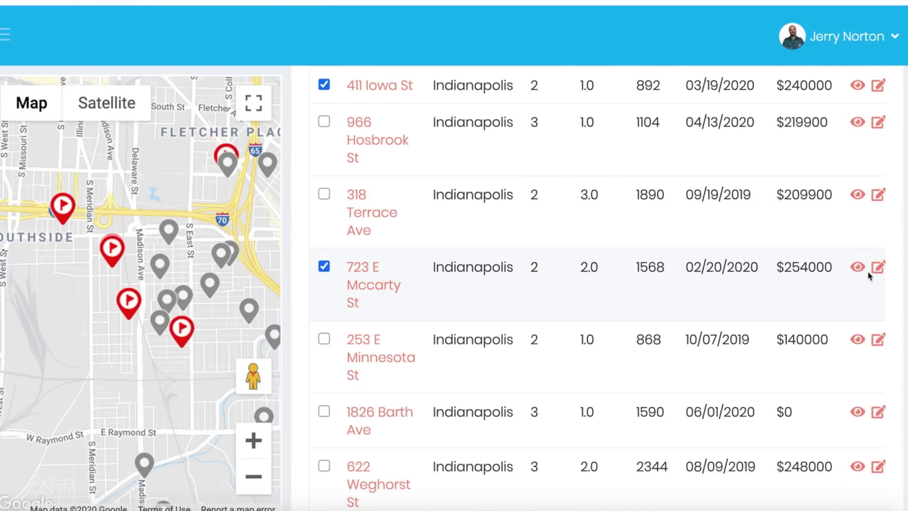
left_click(369, 288)
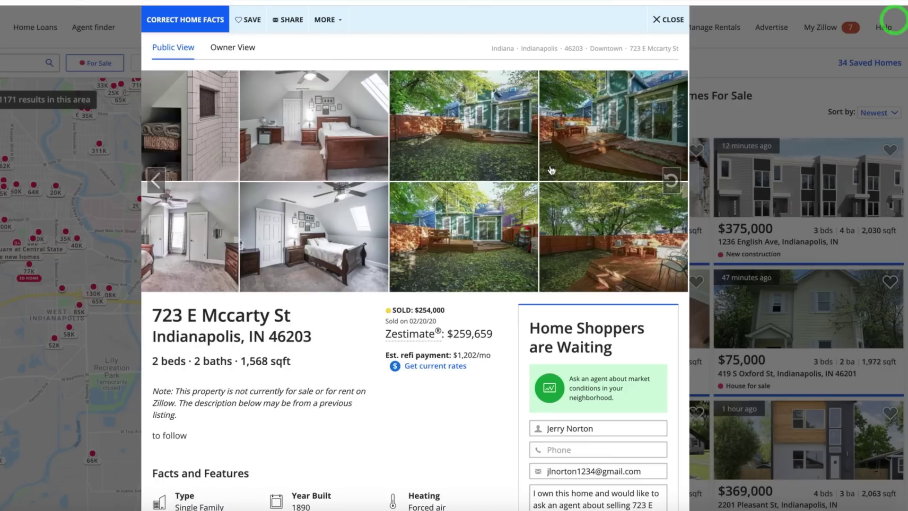
left_click(670, 179)
left_click(671, 179)
left_click(671, 179)
left_click(671, 179)
left_click(671, 180)
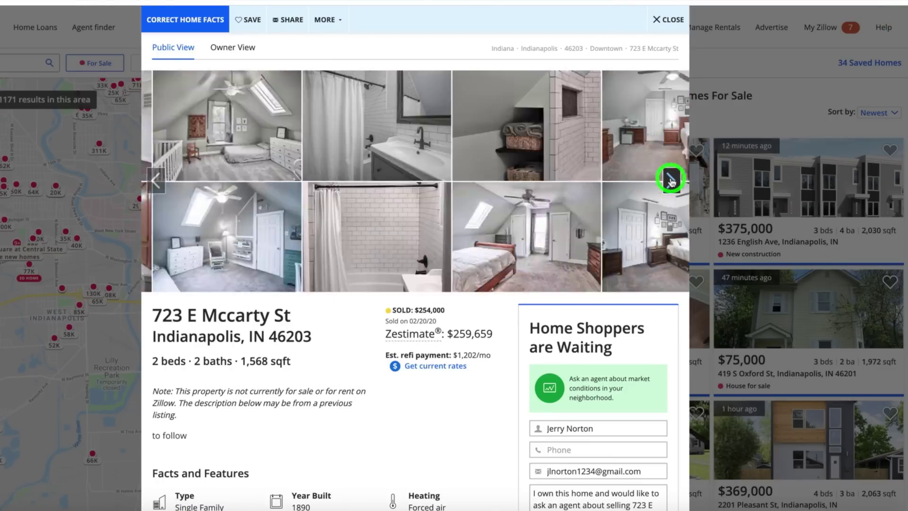
left_click(672, 179)
scroll(414, 325, "down", 5)
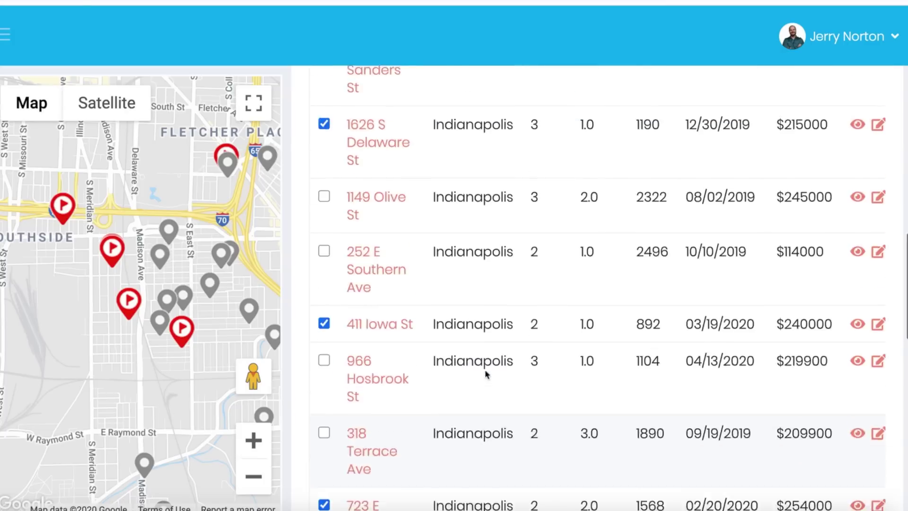
scroll(486, 375, "up", 15)
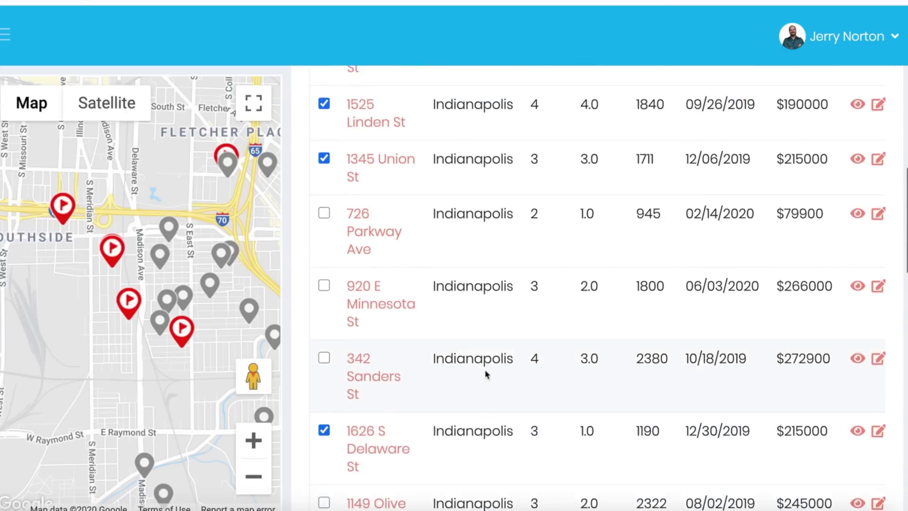
scroll(484, 370, "up", 1)
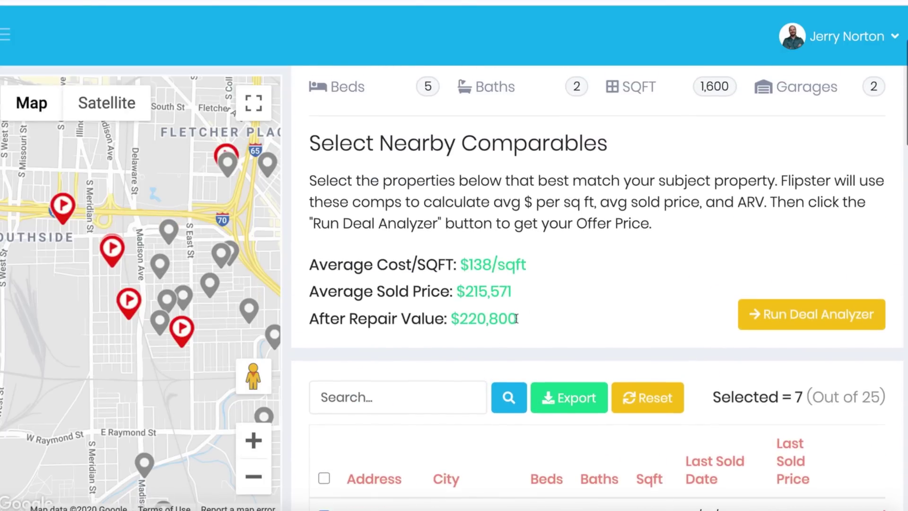
left_click_drag(531, 264, 309, 270)
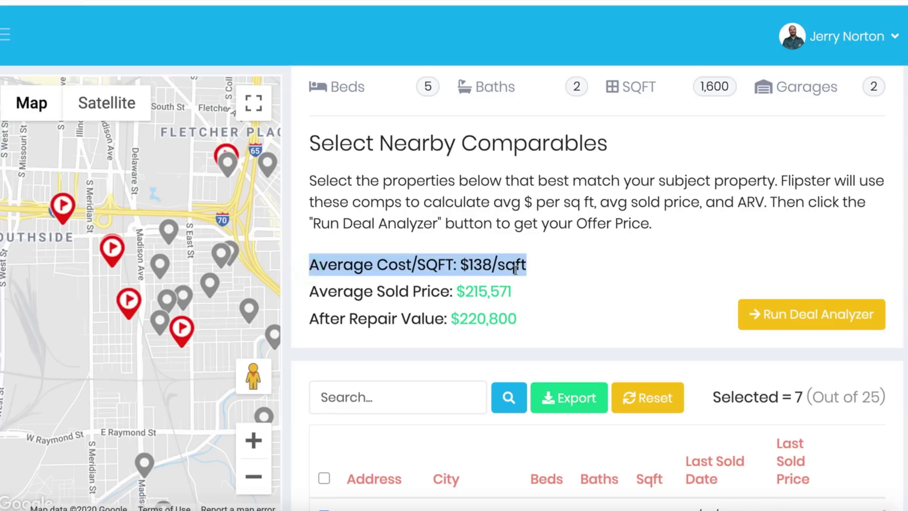
left_click_drag(545, 286, 487, 291)
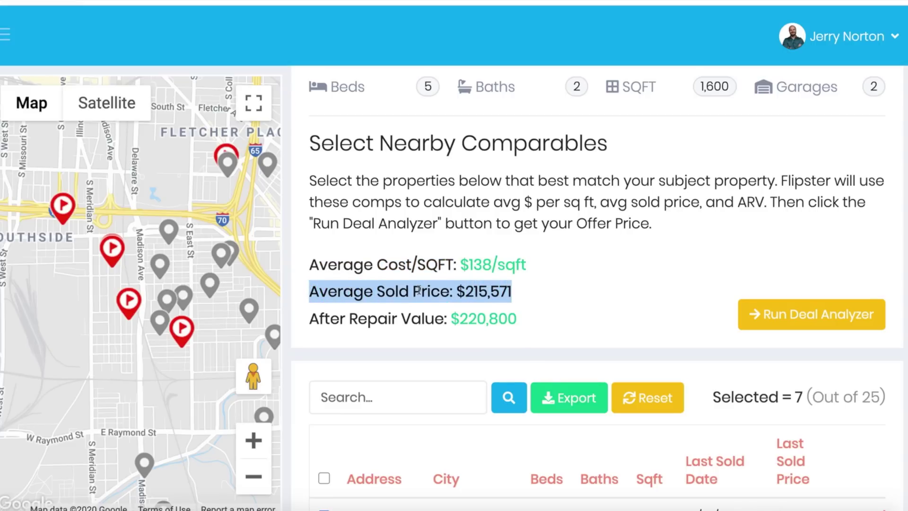
left_click_drag(520, 319, 309, 325)
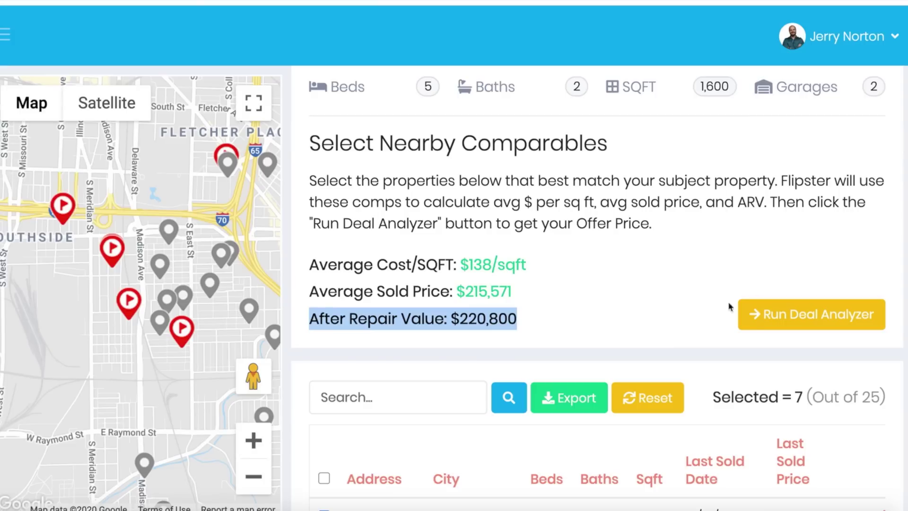
Step: Start the Deal Analyzer with Fix and Flip as the deal type and Average Rehab
left_click(809, 316)
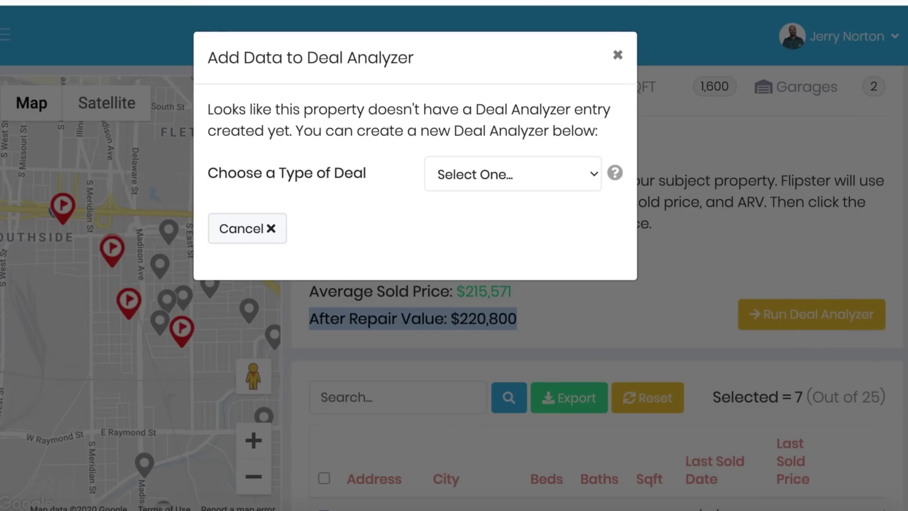
left_click(593, 175)
left_click(543, 193)
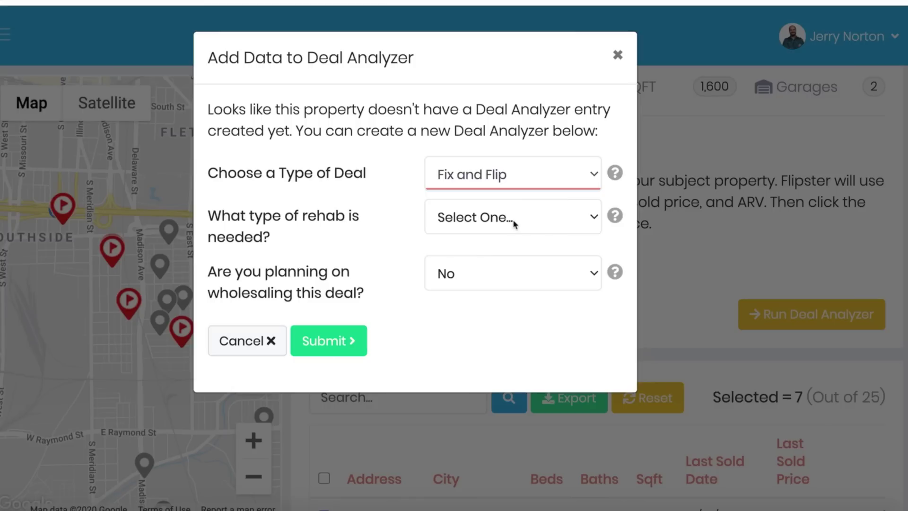
left_click(514, 223)
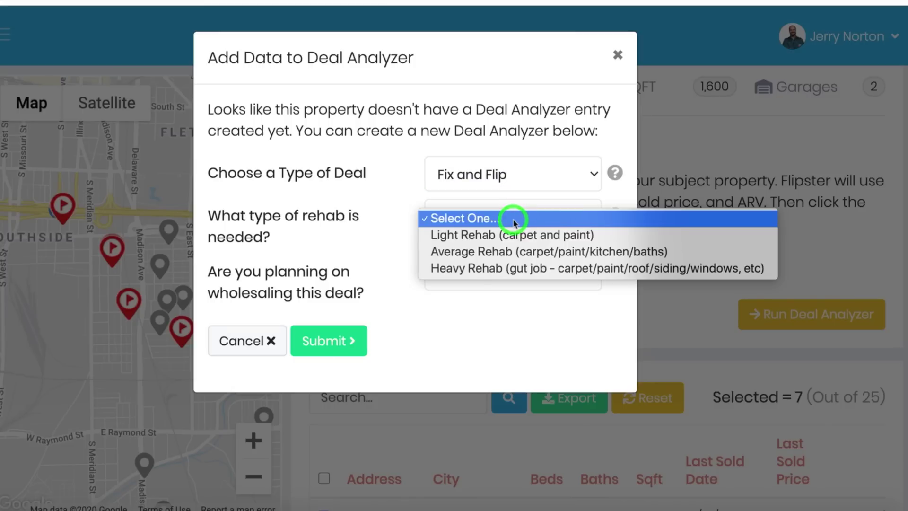
left_click(505, 251)
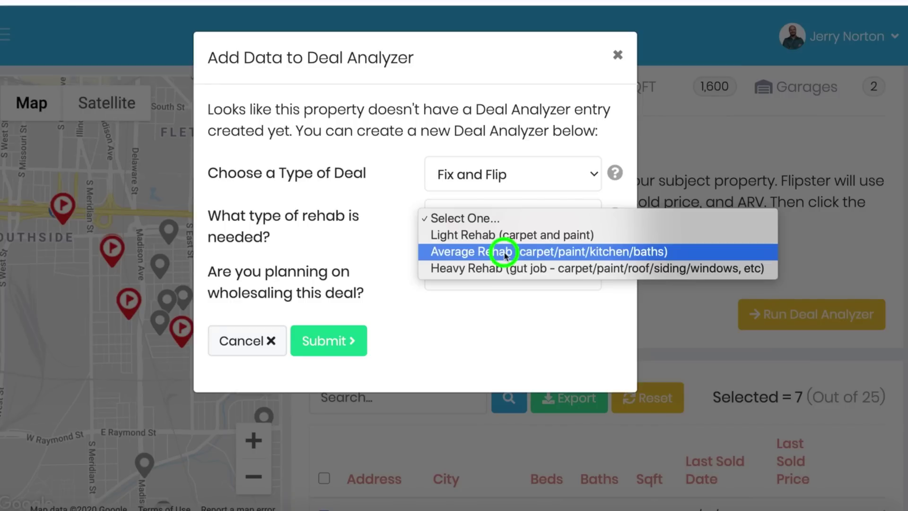
left_click(505, 256)
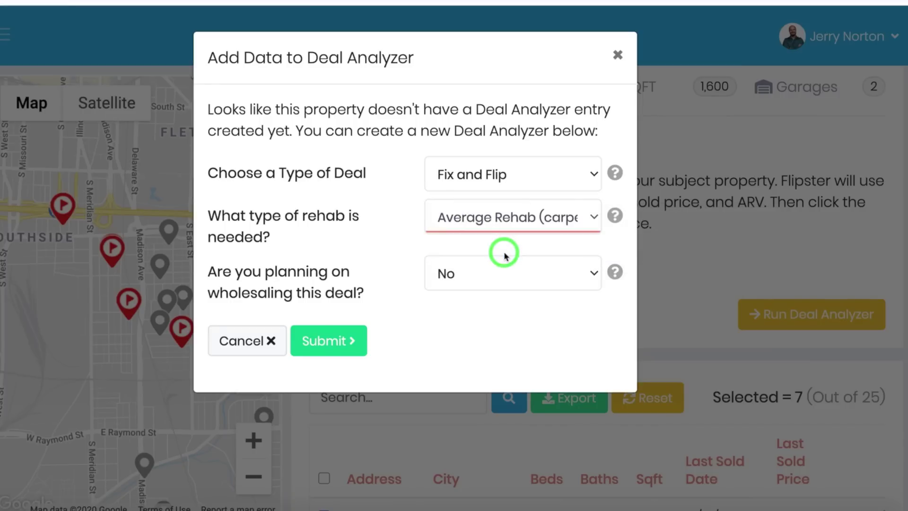
Step: Set wholesaling to Yes with a 15000 wholesale fee and submit the analysis
left_click(485, 279)
left_click(467, 259)
left_click_drag(447, 326, 416, 333)
type("15000")
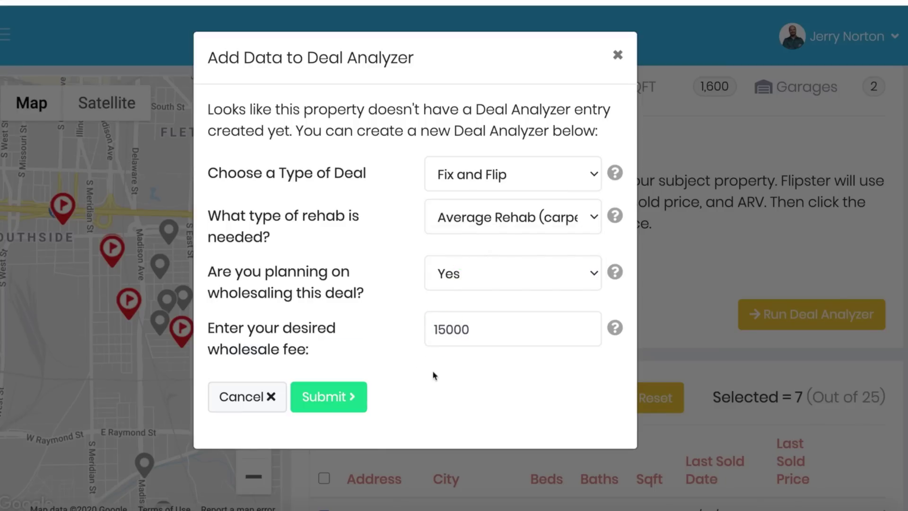
left_click(327, 397)
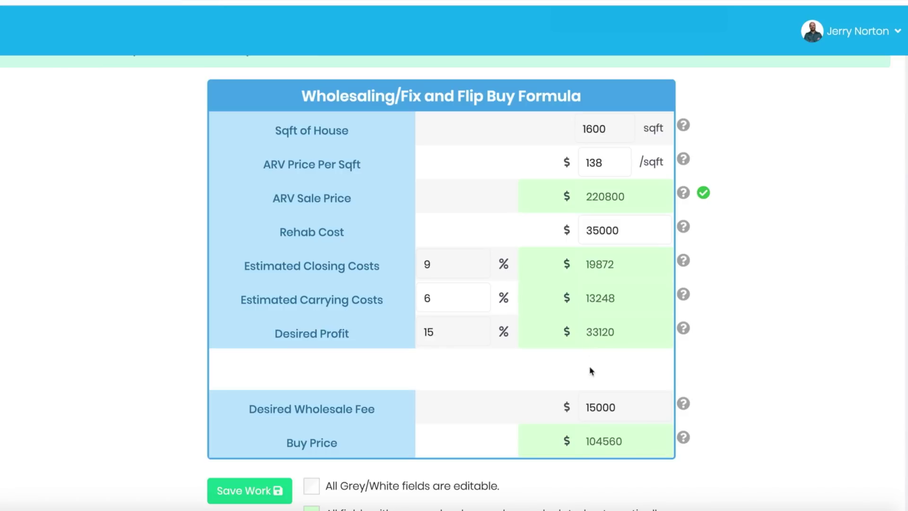
left_click_drag(618, 407, 575, 405)
left_click_drag(622, 442, 582, 444)
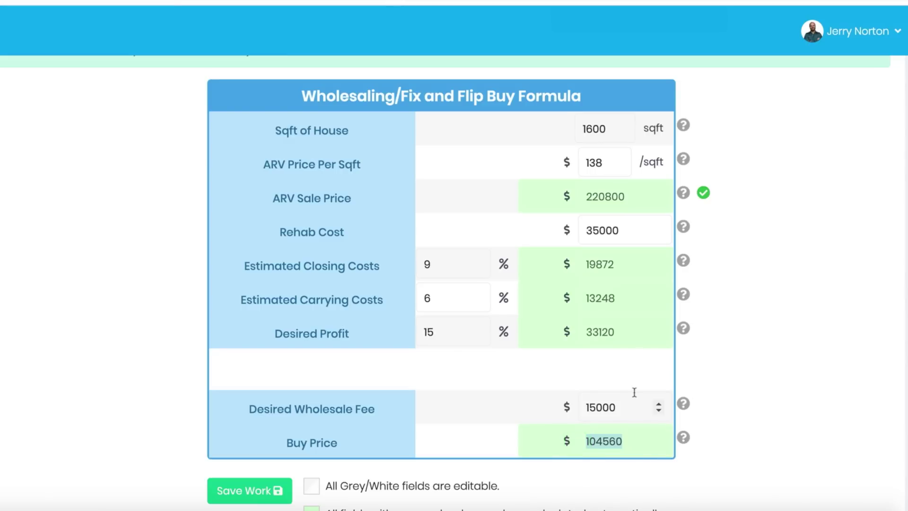
scroll(634, 392, "down", 1)
left_click_drag(623, 371, 576, 373)
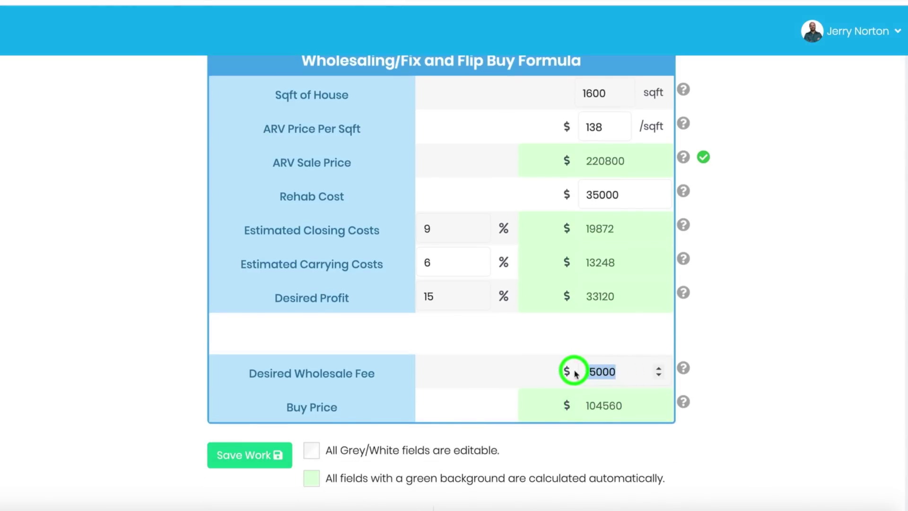